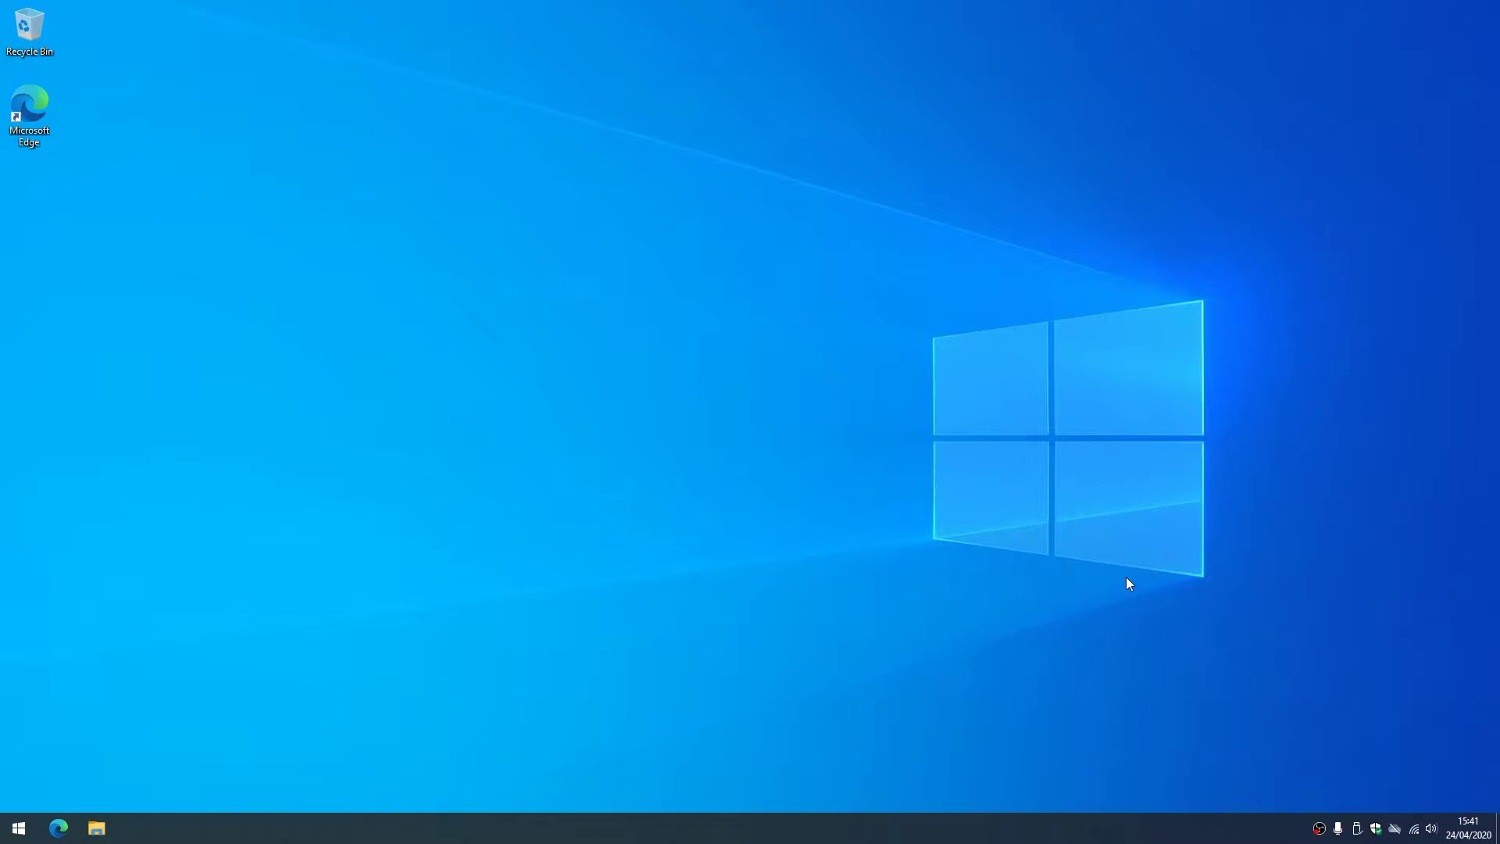
# Step: Open This PC in File Explorer to see the newly connected Kingston (J:) drive
pyautogui.click(96, 828)
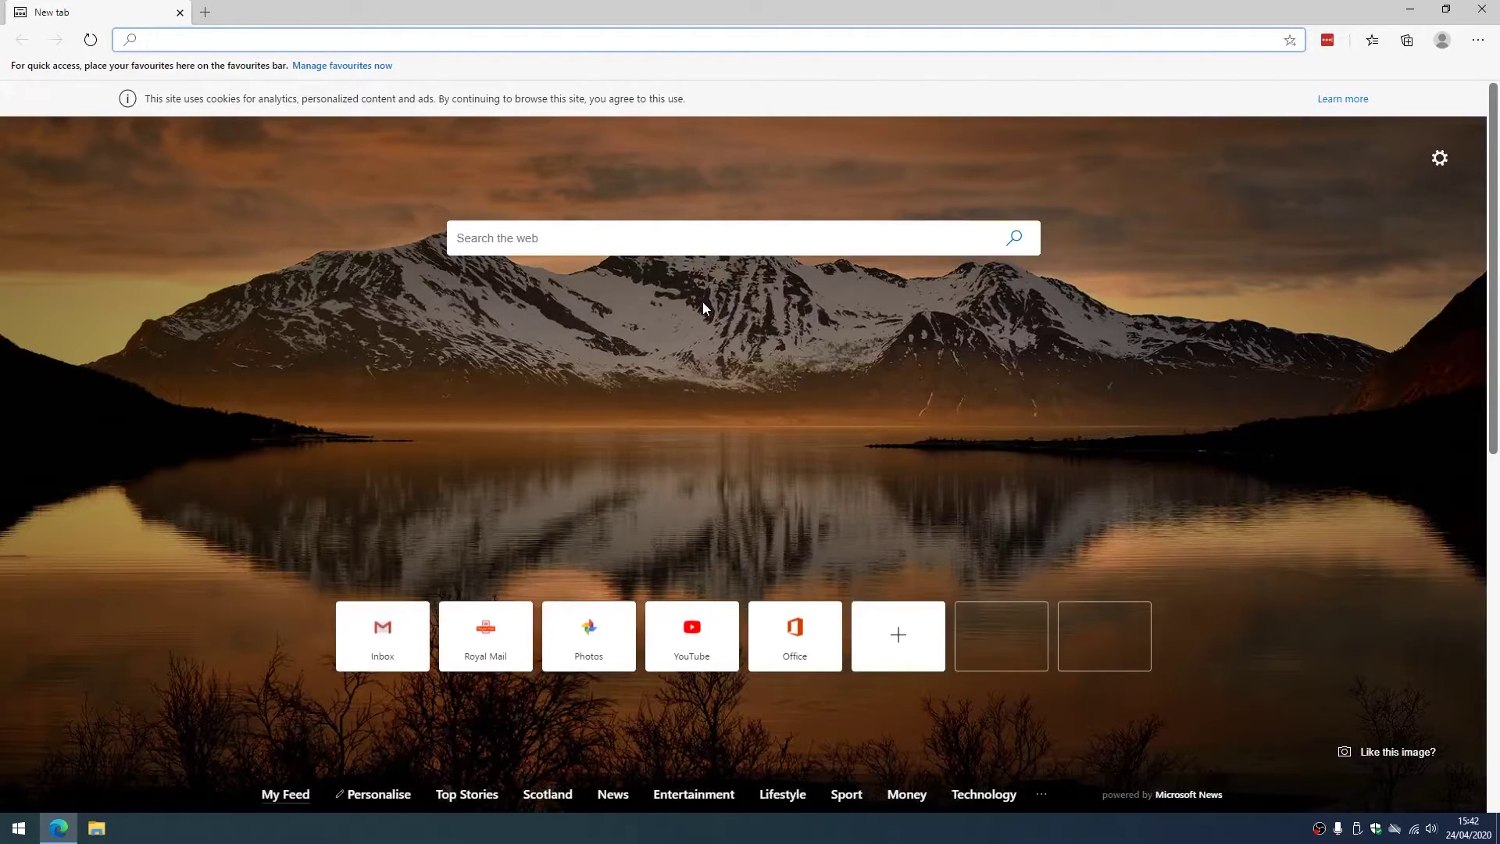
# Step: Search 'windows 10 media creation tool' and download MediaCreationTool1909 from Microsoft's Download Windows 10 page
pyautogui.write('windows')
pyautogui.press('End')
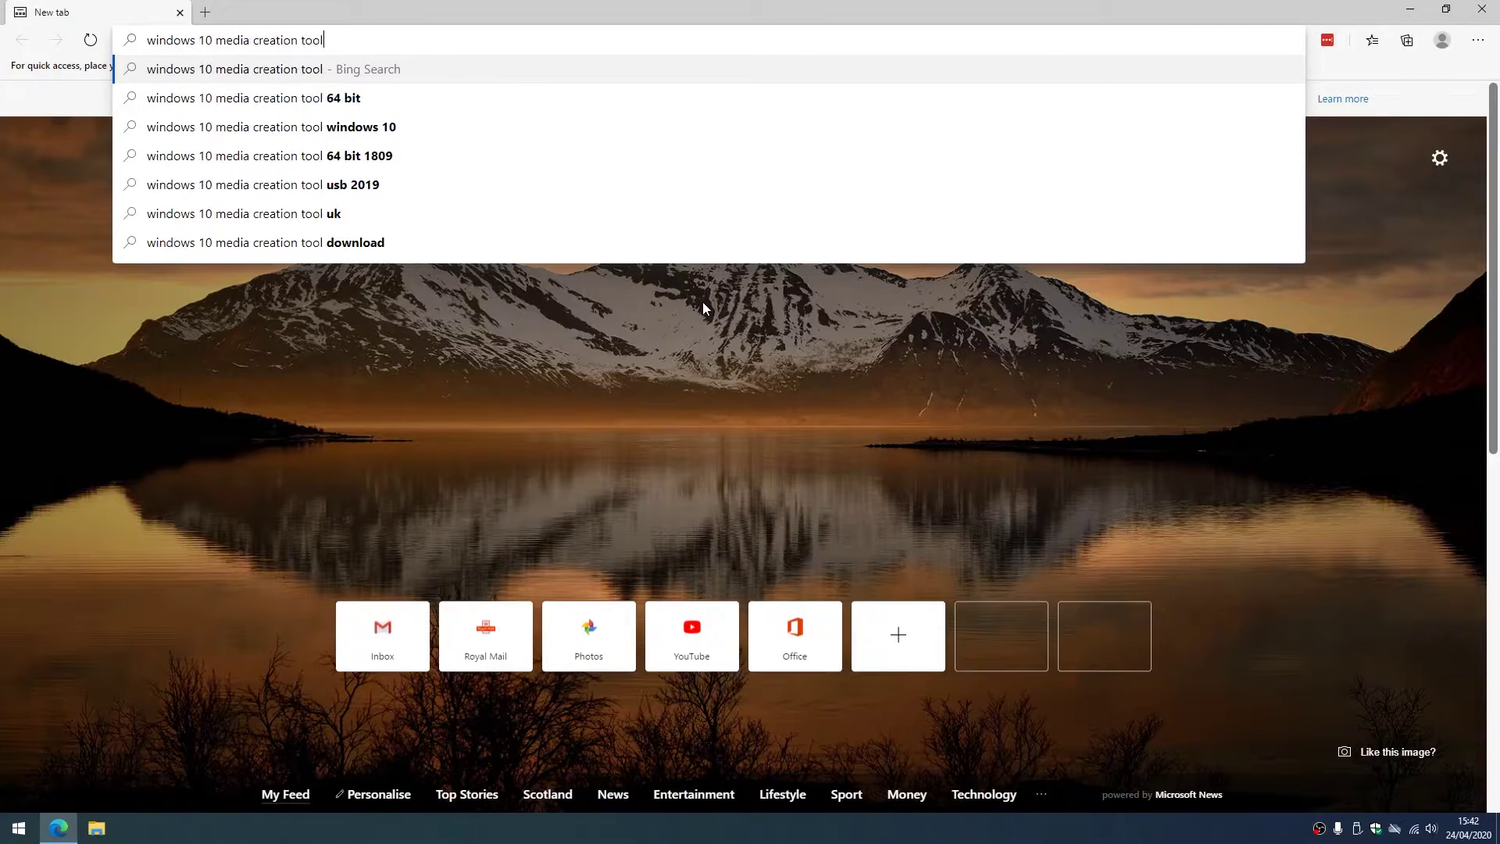
pyautogui.press('Return')
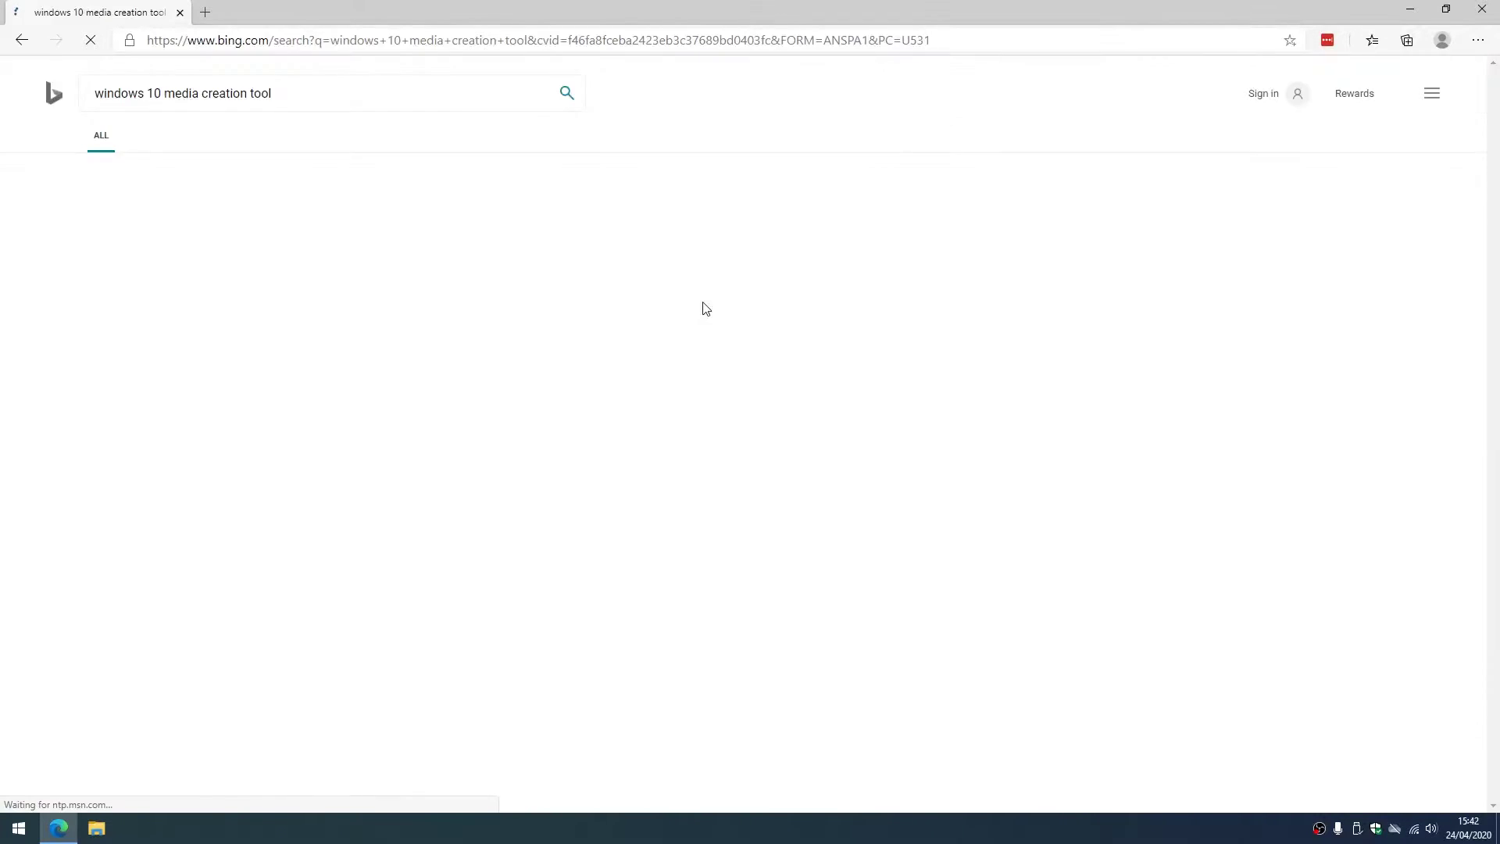
pyautogui.click(336, 527)
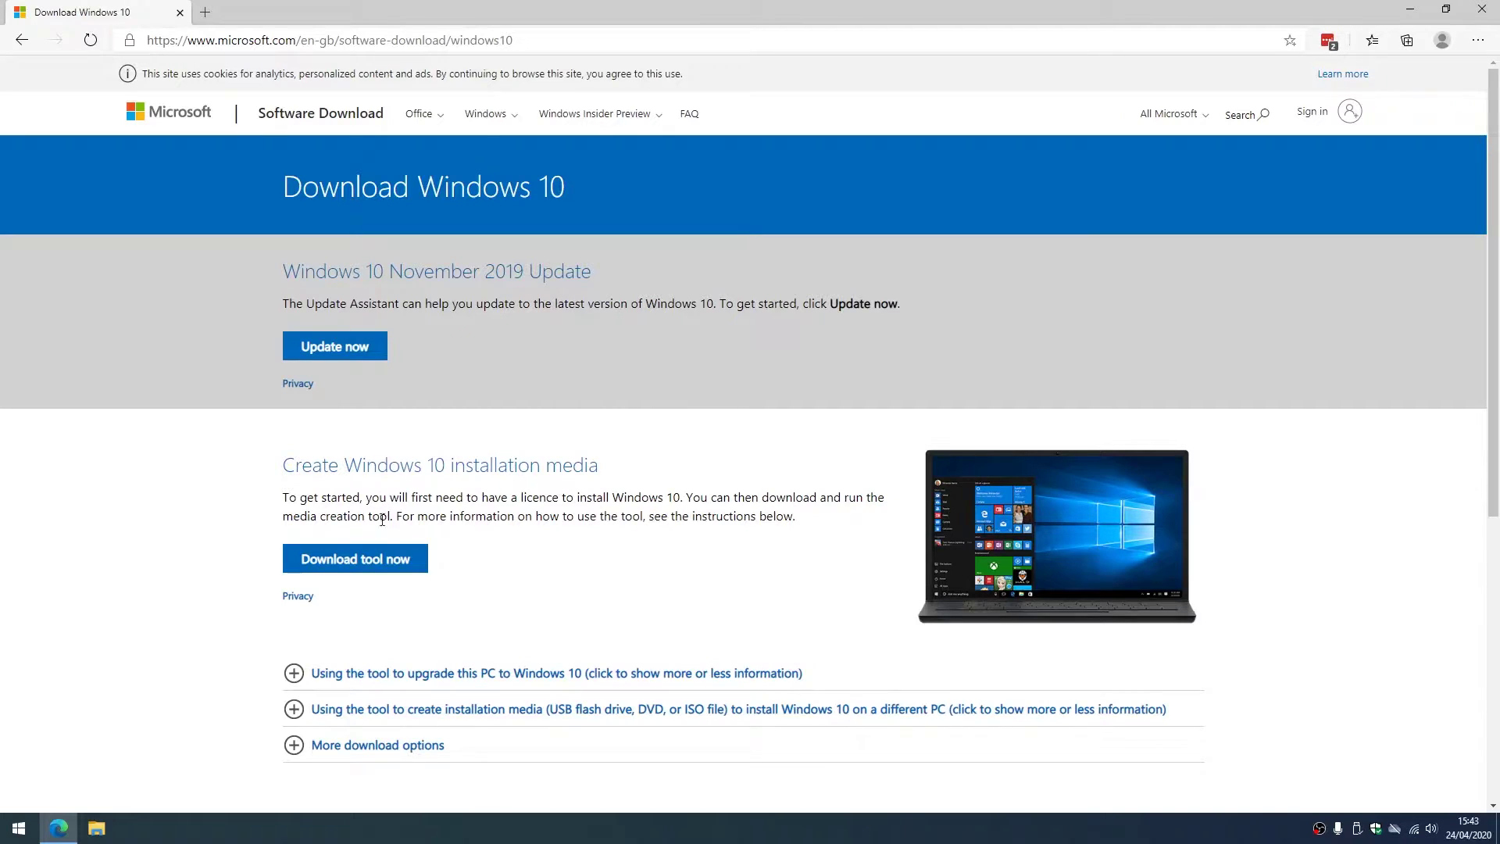
pyautogui.click(382, 554)
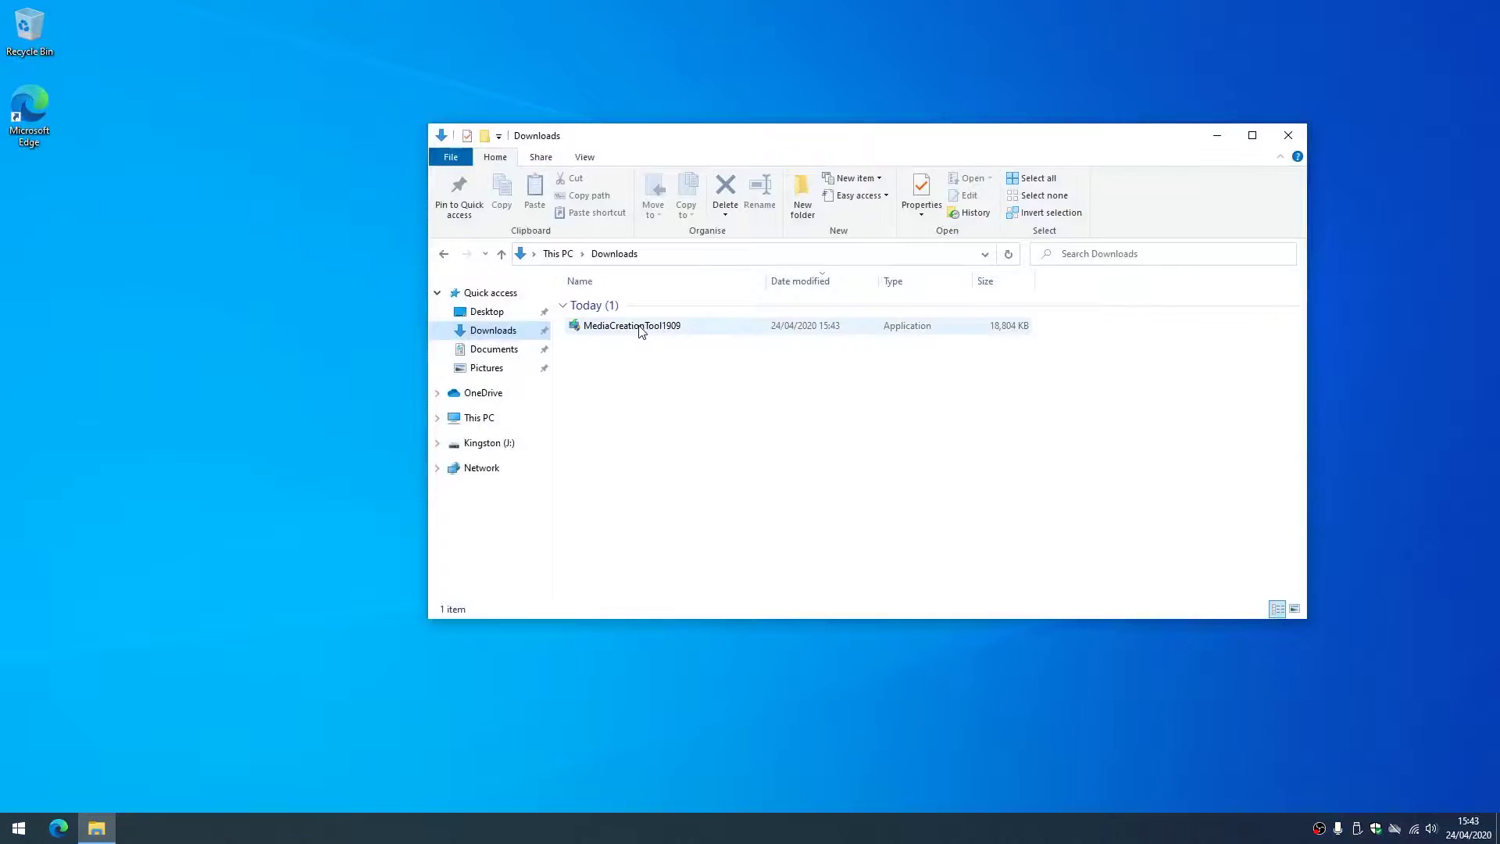
# Step: Run MediaCreationTool1909 from Downloads and accept the Windows 10 licence terms
pyautogui.doubleClick(636, 327)
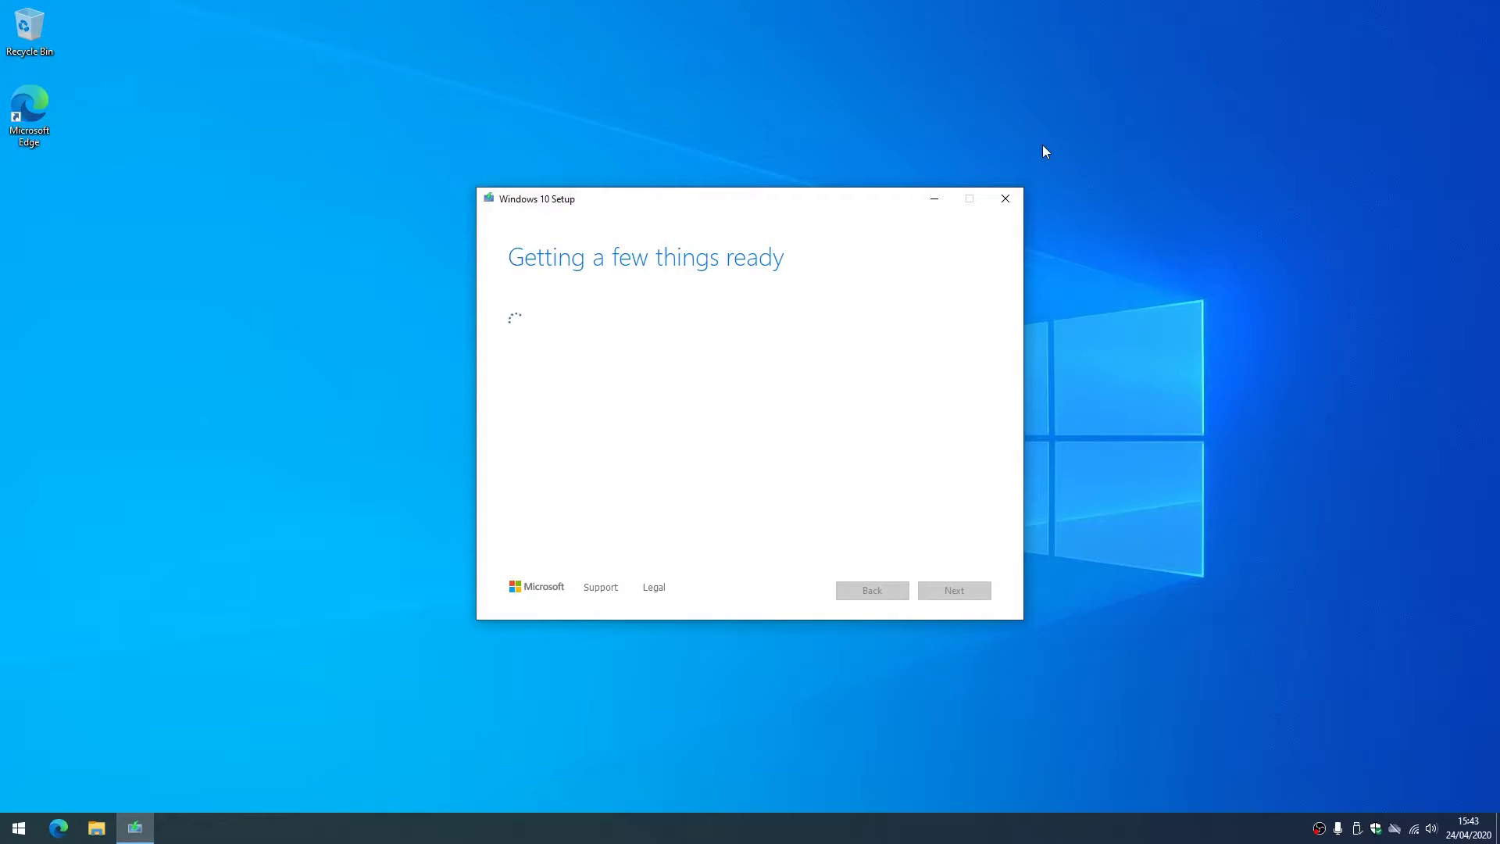
pyautogui.moveTo(984, 336); pyautogui.dragTo(966, 557)
pyautogui.click(954, 591)
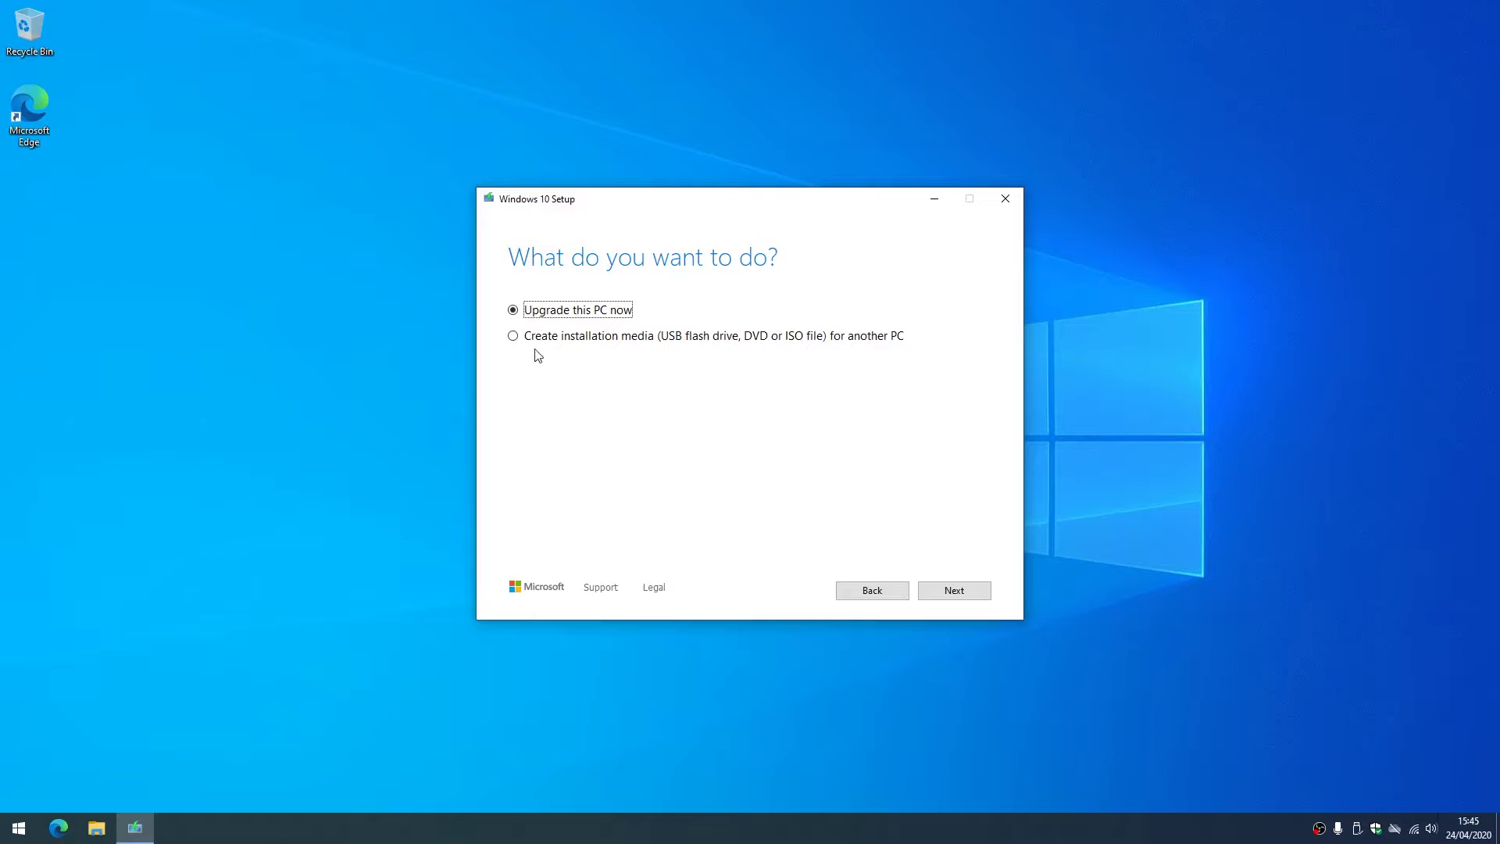
# Step: Choose to create installation media for another PC and turn off the recommended options
pyautogui.click(514, 338)
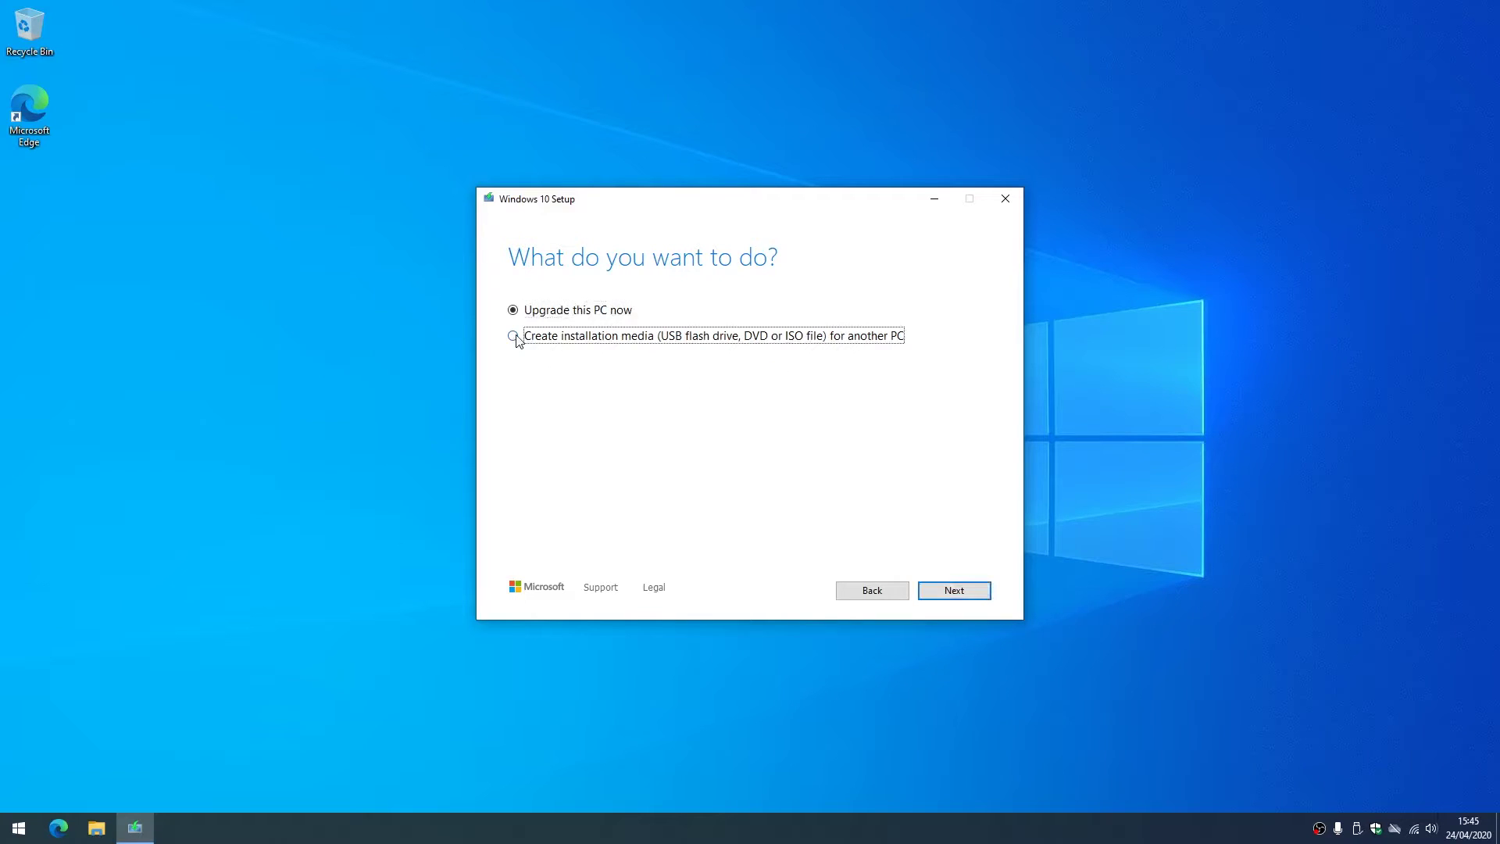
pyautogui.click(954, 590)
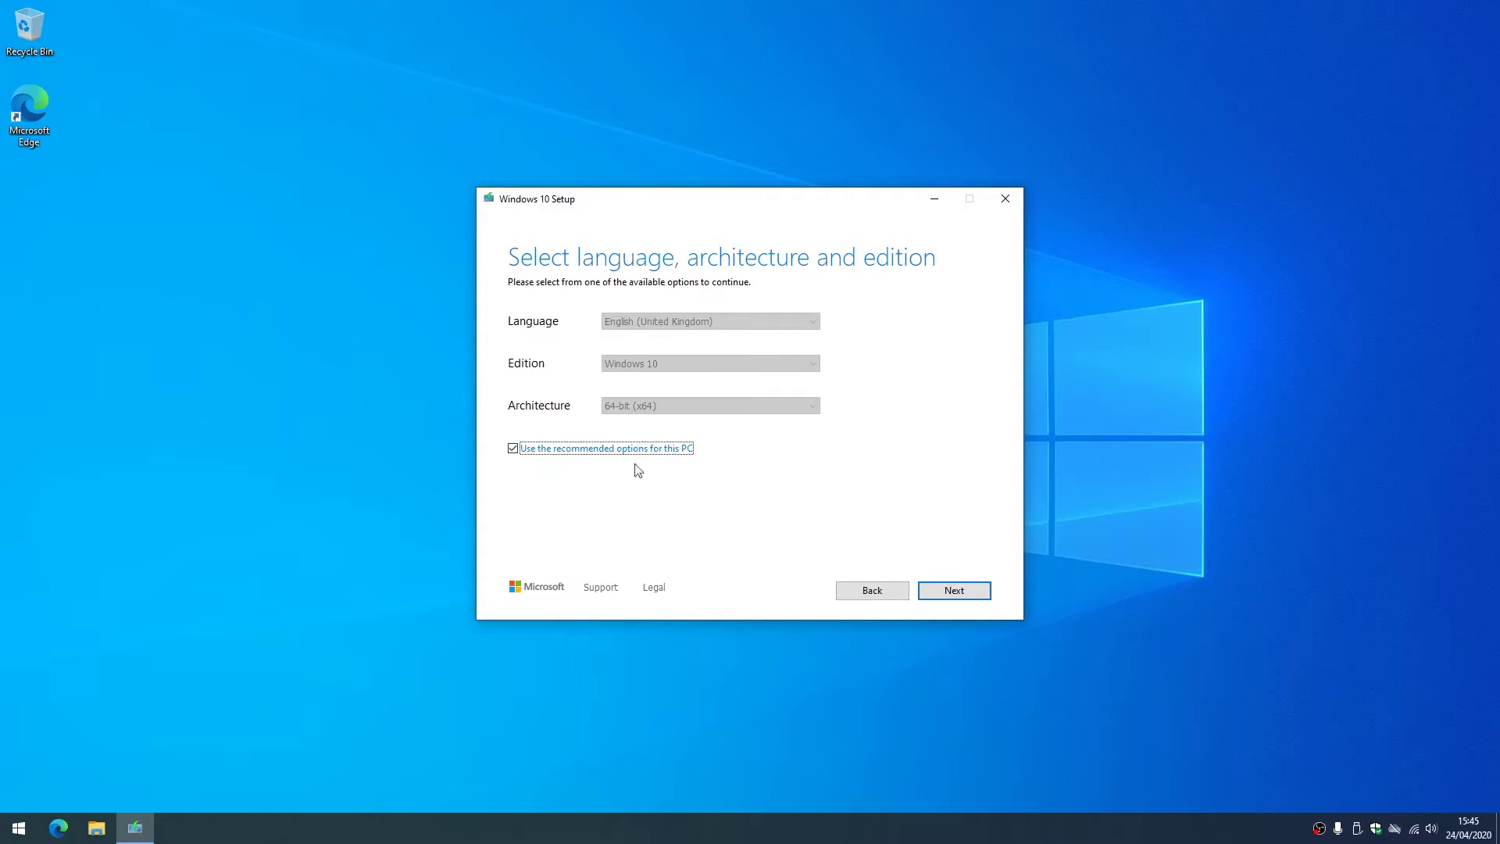
pyautogui.click(602, 448)
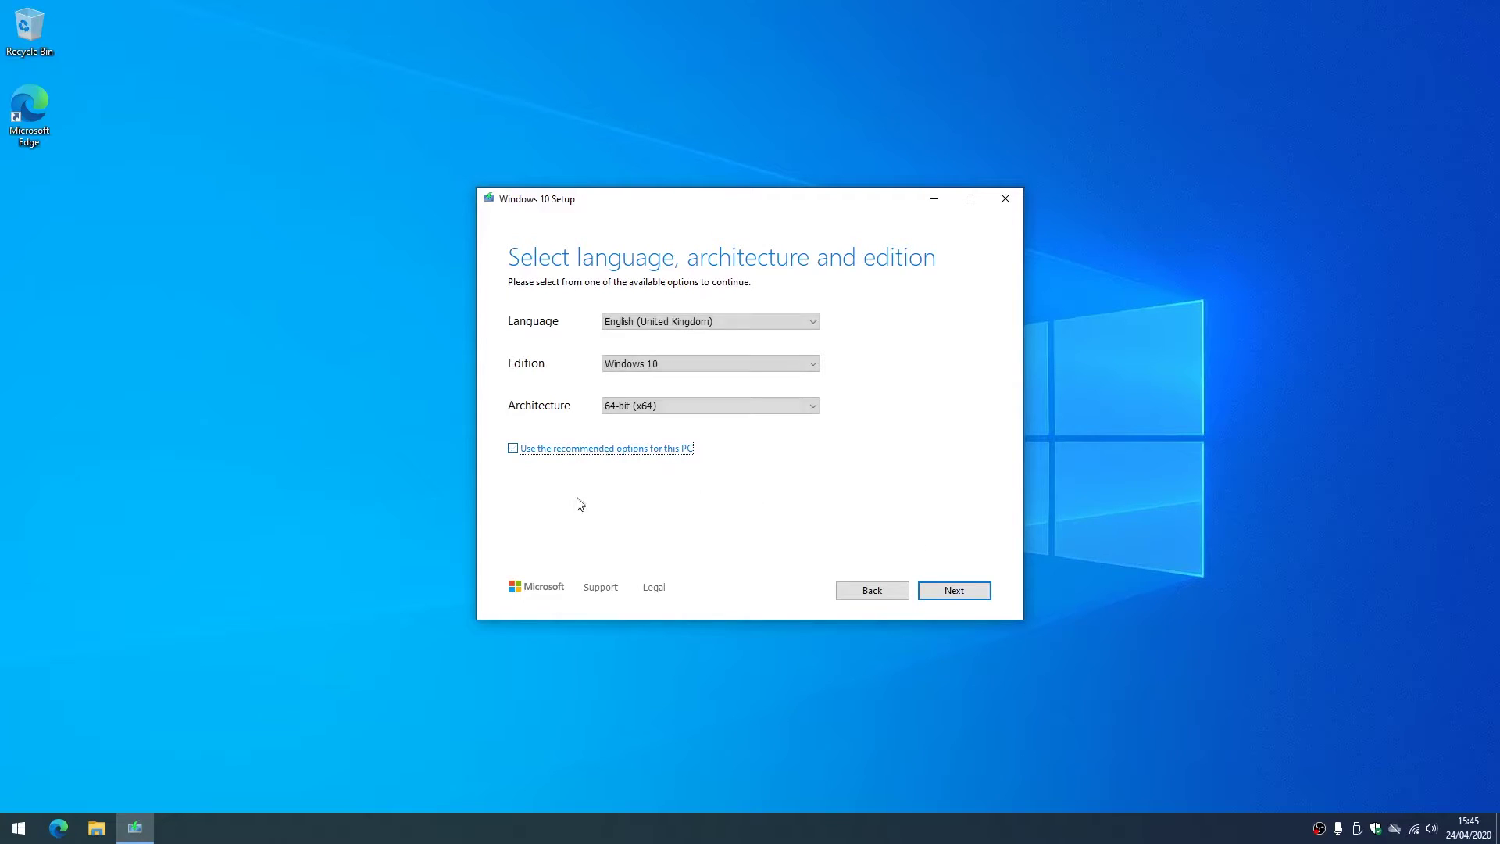
# Step: Confirm English (United Kingdom), Windows 10 edition and 64-bit (x64) architecture, then continue
pyautogui.click(672, 322)
pyautogui.click(675, 323)
pyautogui.click(677, 364)
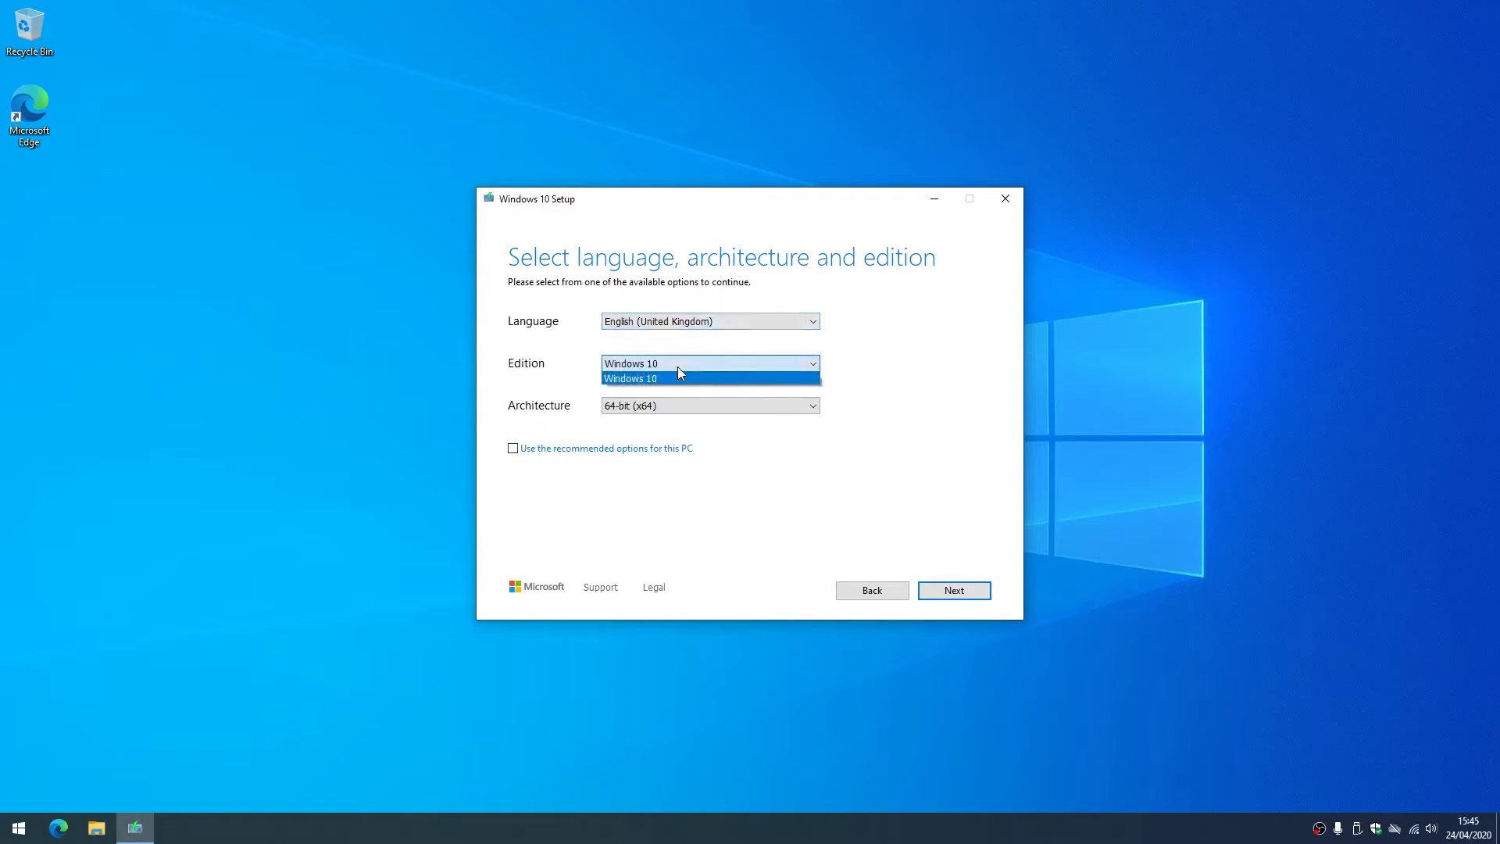
pyautogui.click(677, 367)
pyautogui.click(685, 407)
pyautogui.click(686, 411)
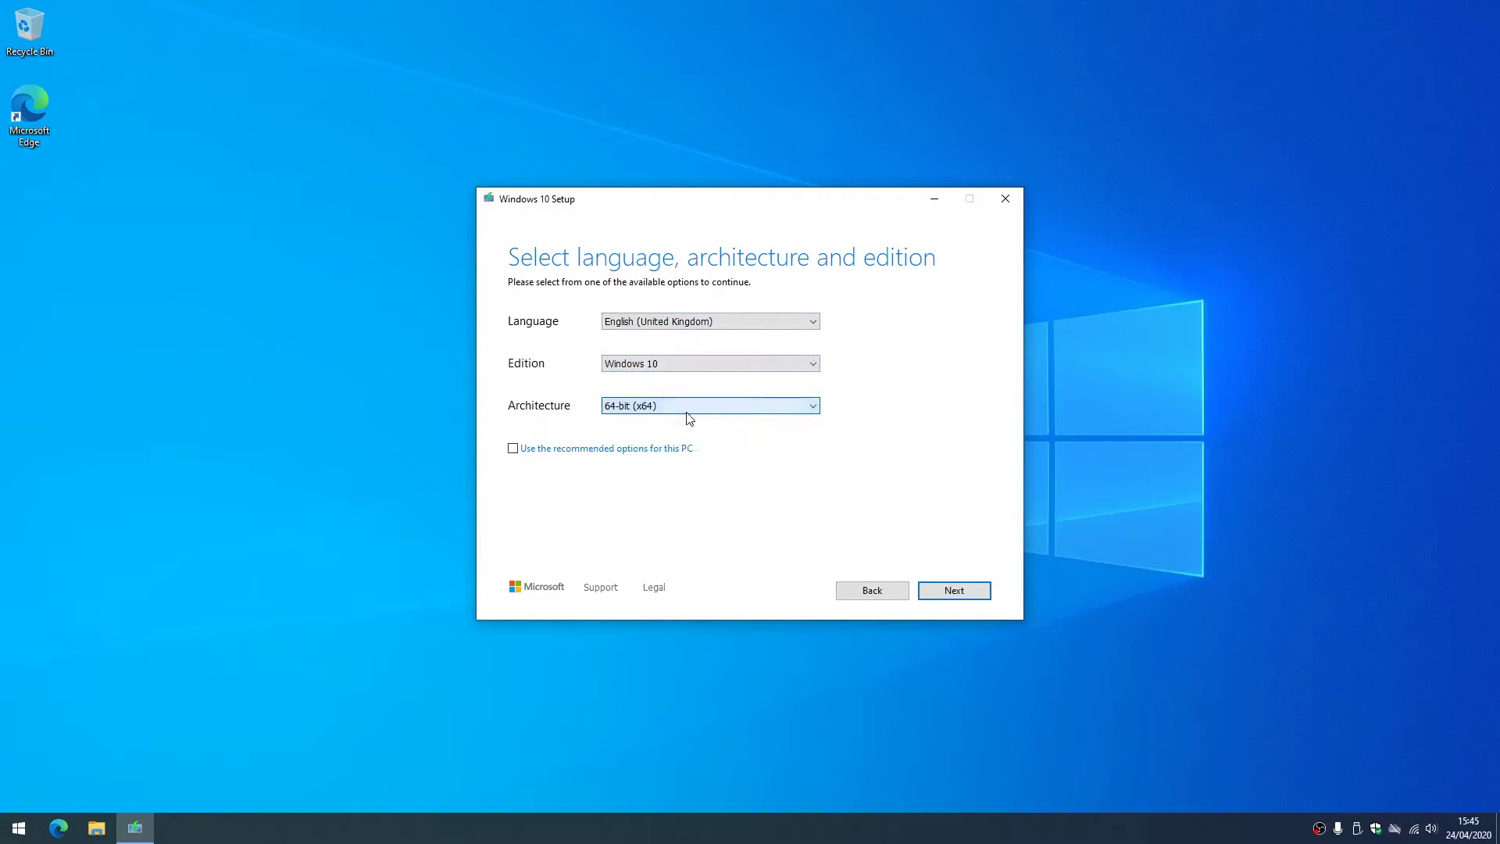
pyautogui.click(954, 590)
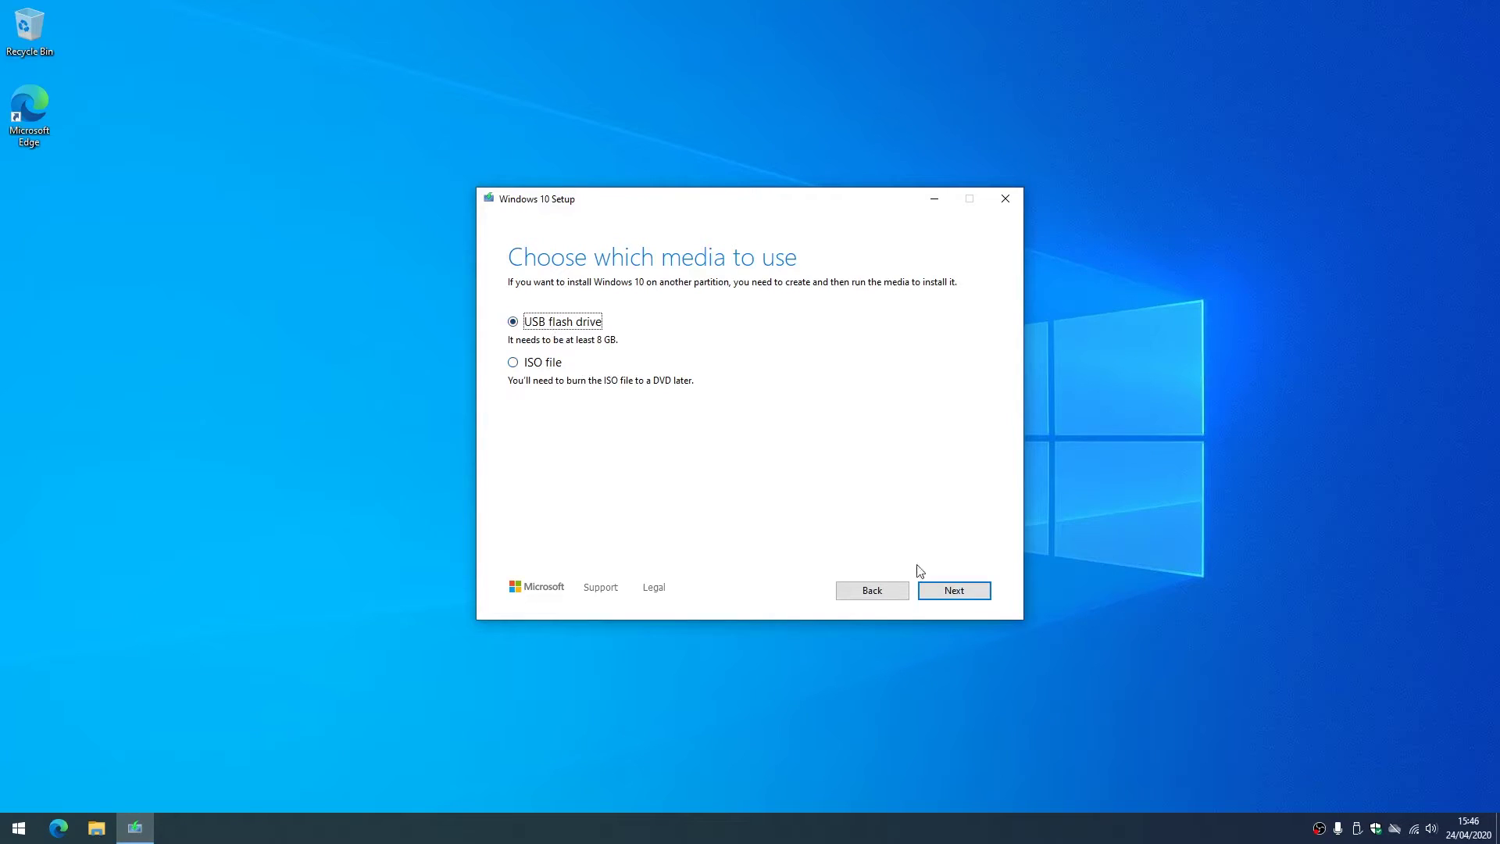
# Step: Pick USB flash drive as the media and target the Kingston J: drive, checked in This PC
pyautogui.click(954, 587)
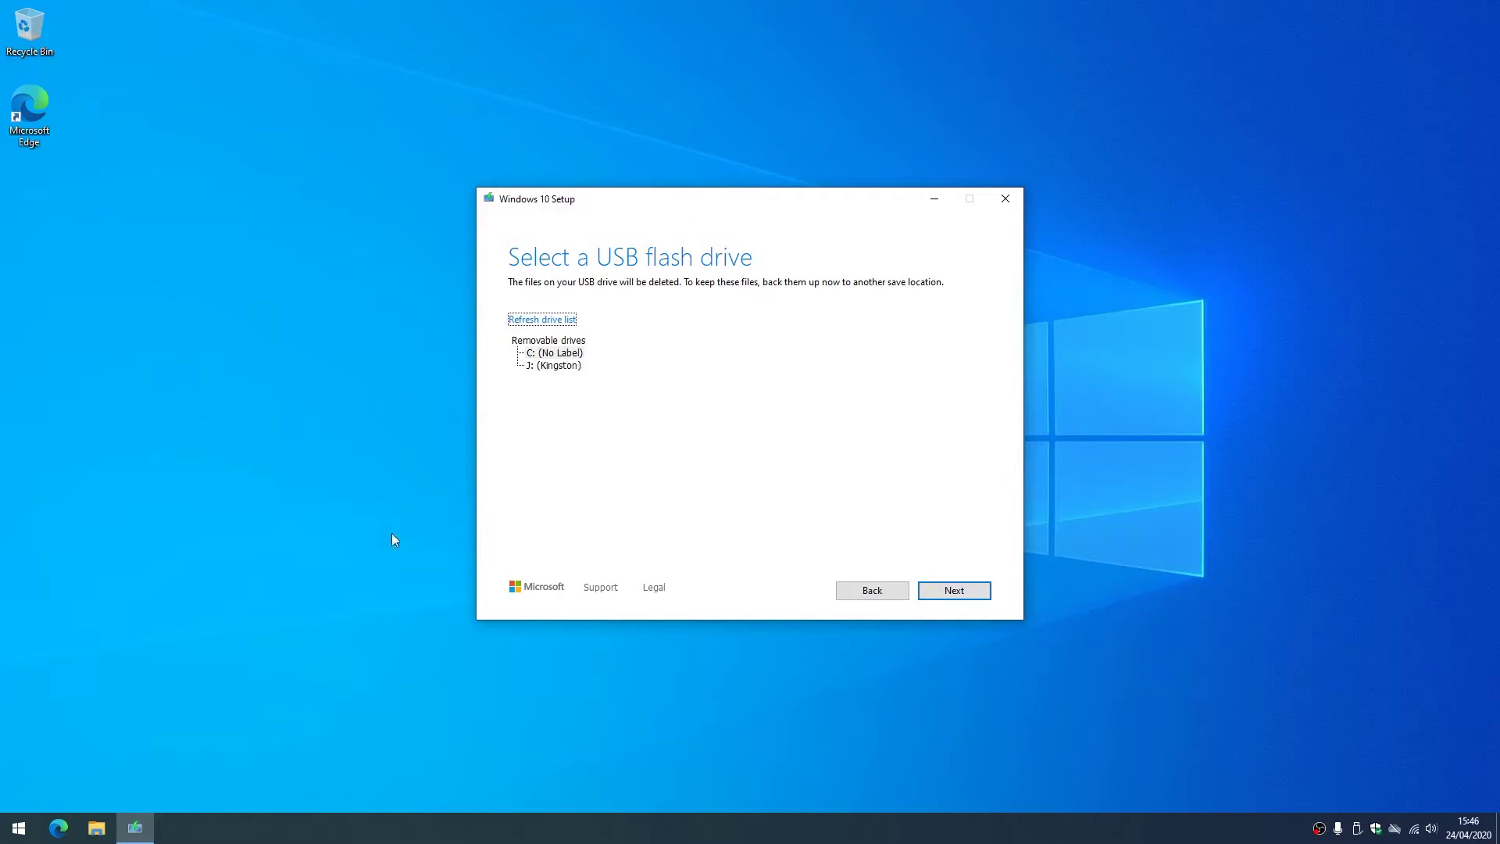
pyautogui.click(96, 828)
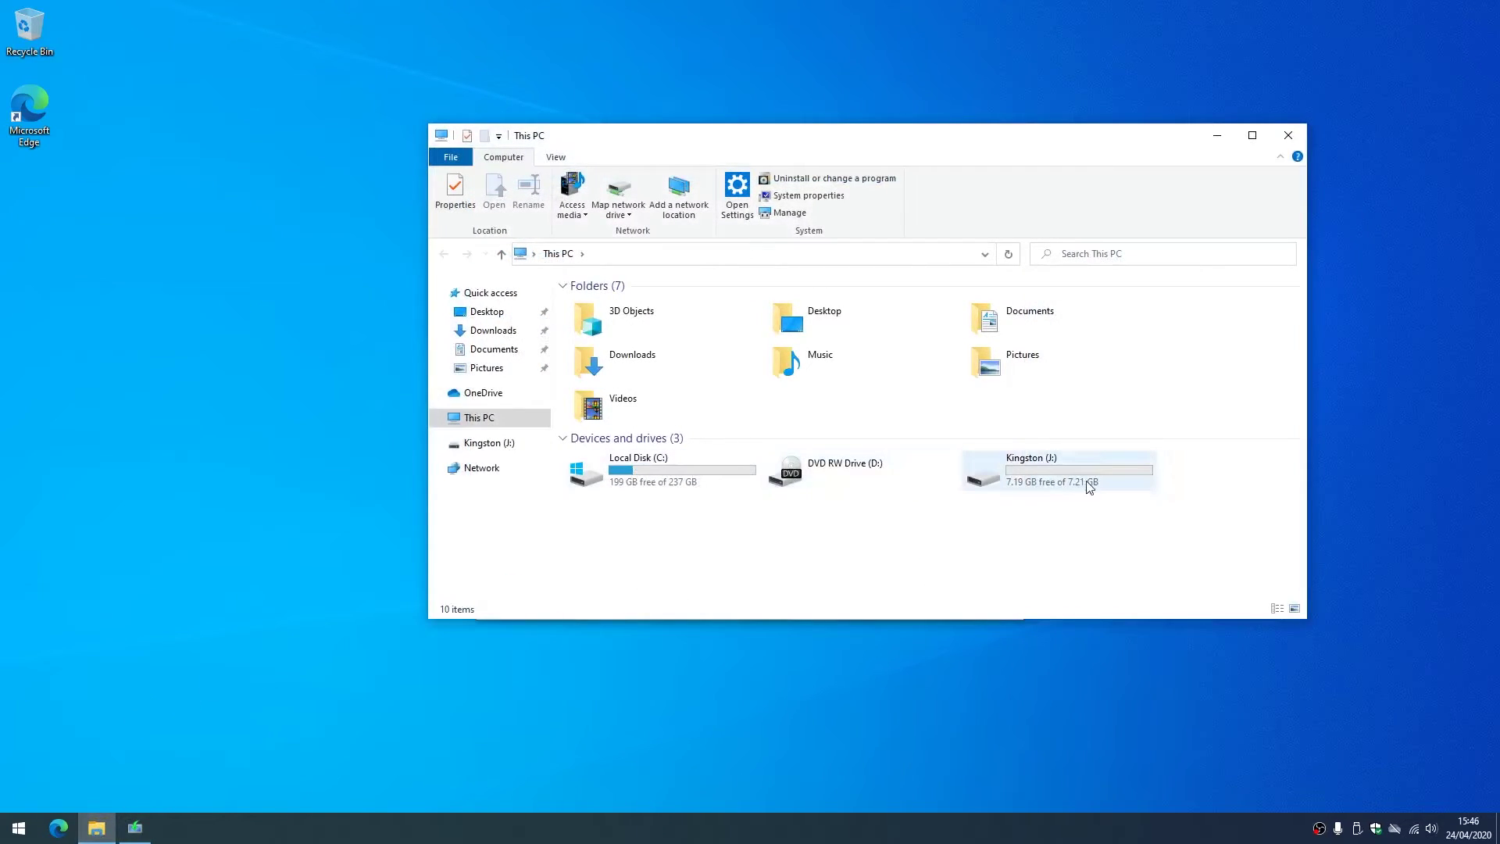
pyautogui.hotkey('alt', 'F4')
pyautogui.click(547, 365)
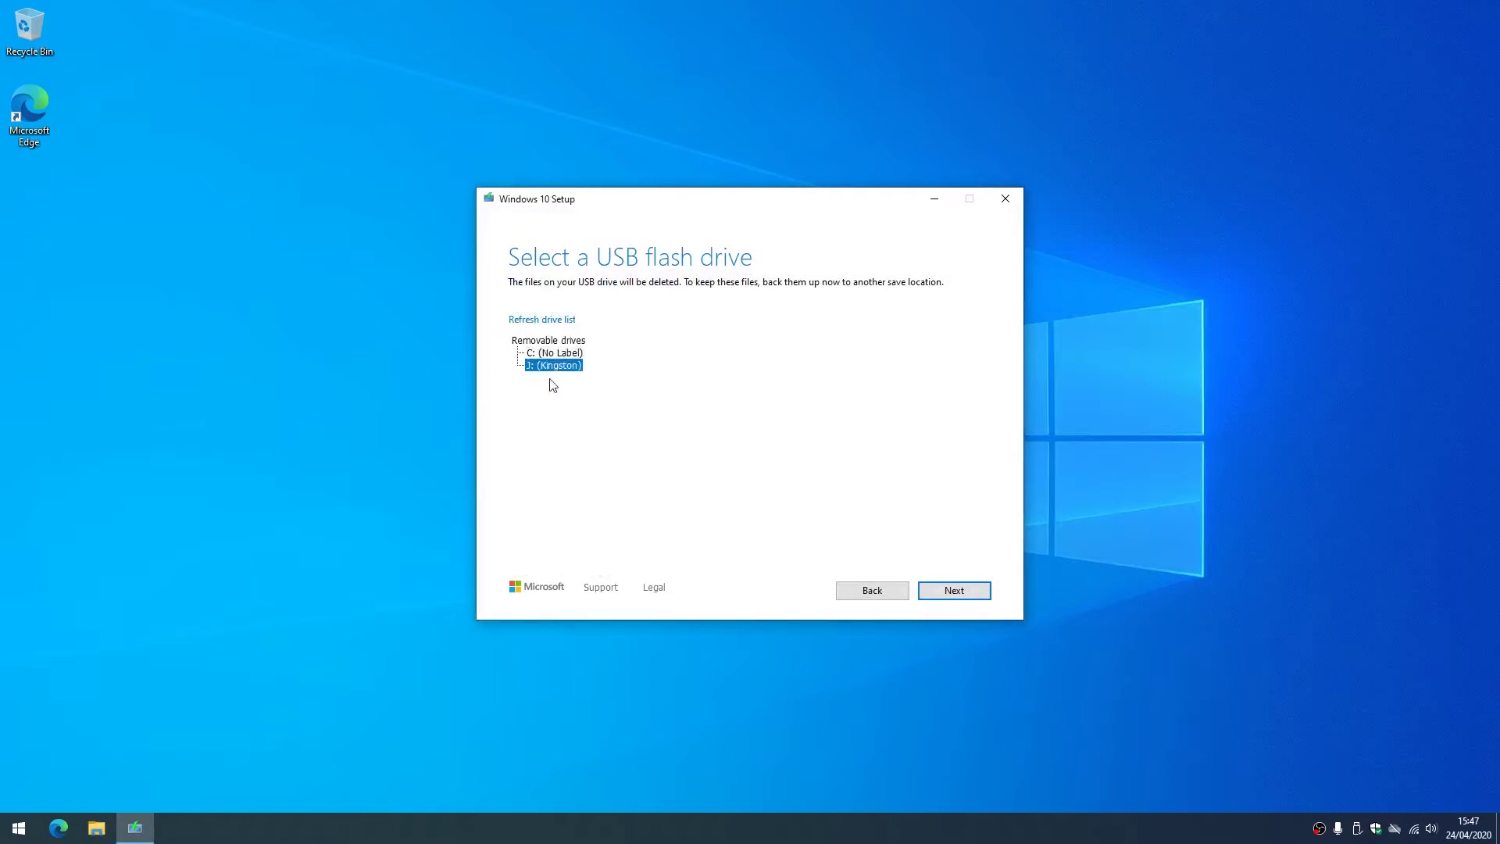
pyautogui.click(955, 594)
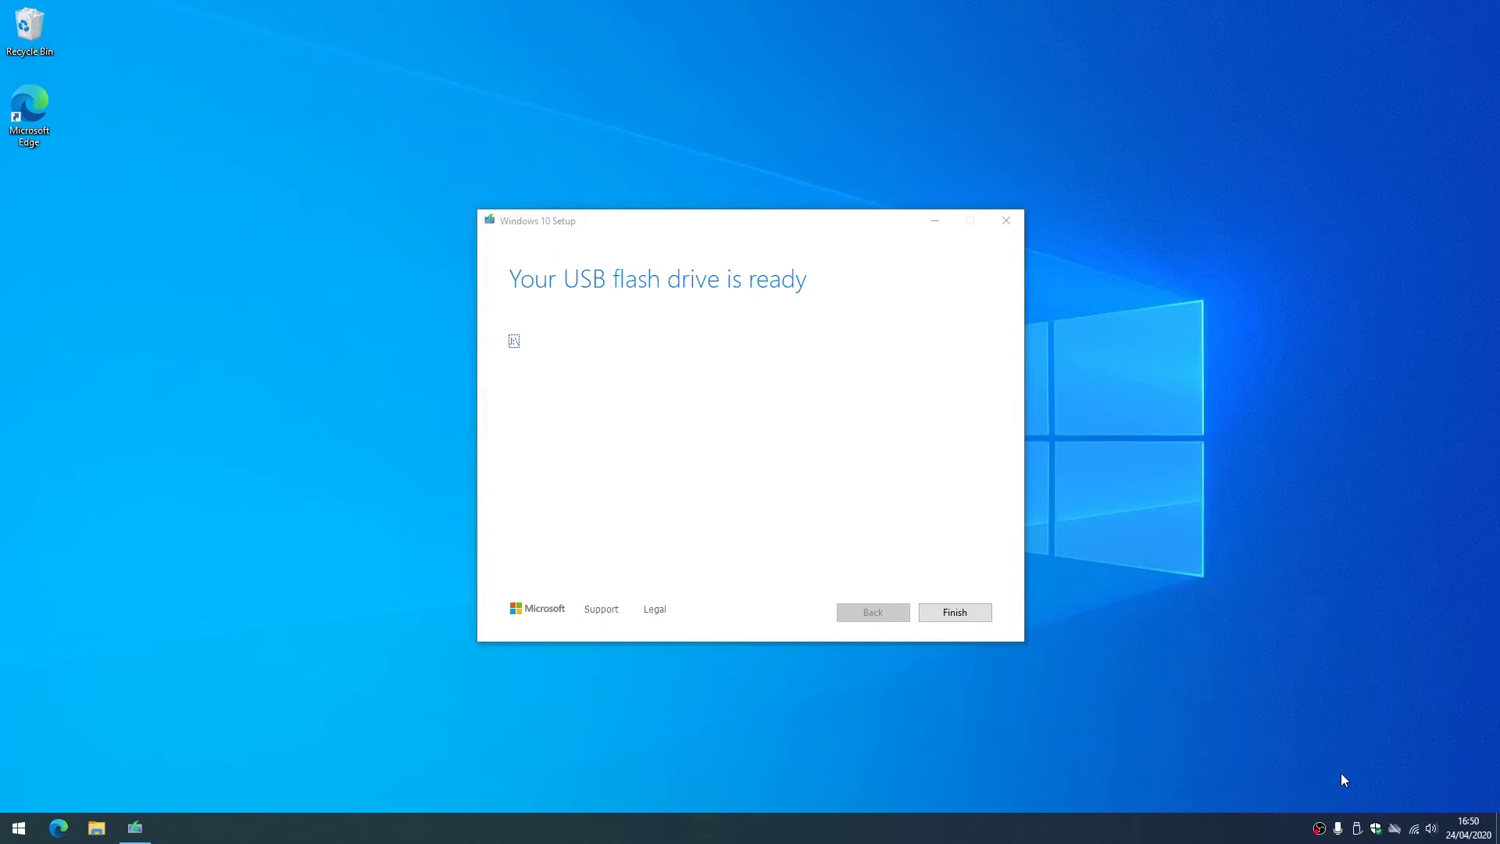
# Step: Finish Windows 10 Setup once it reports the USB flash drive is ready
pyautogui.click(978, 611)
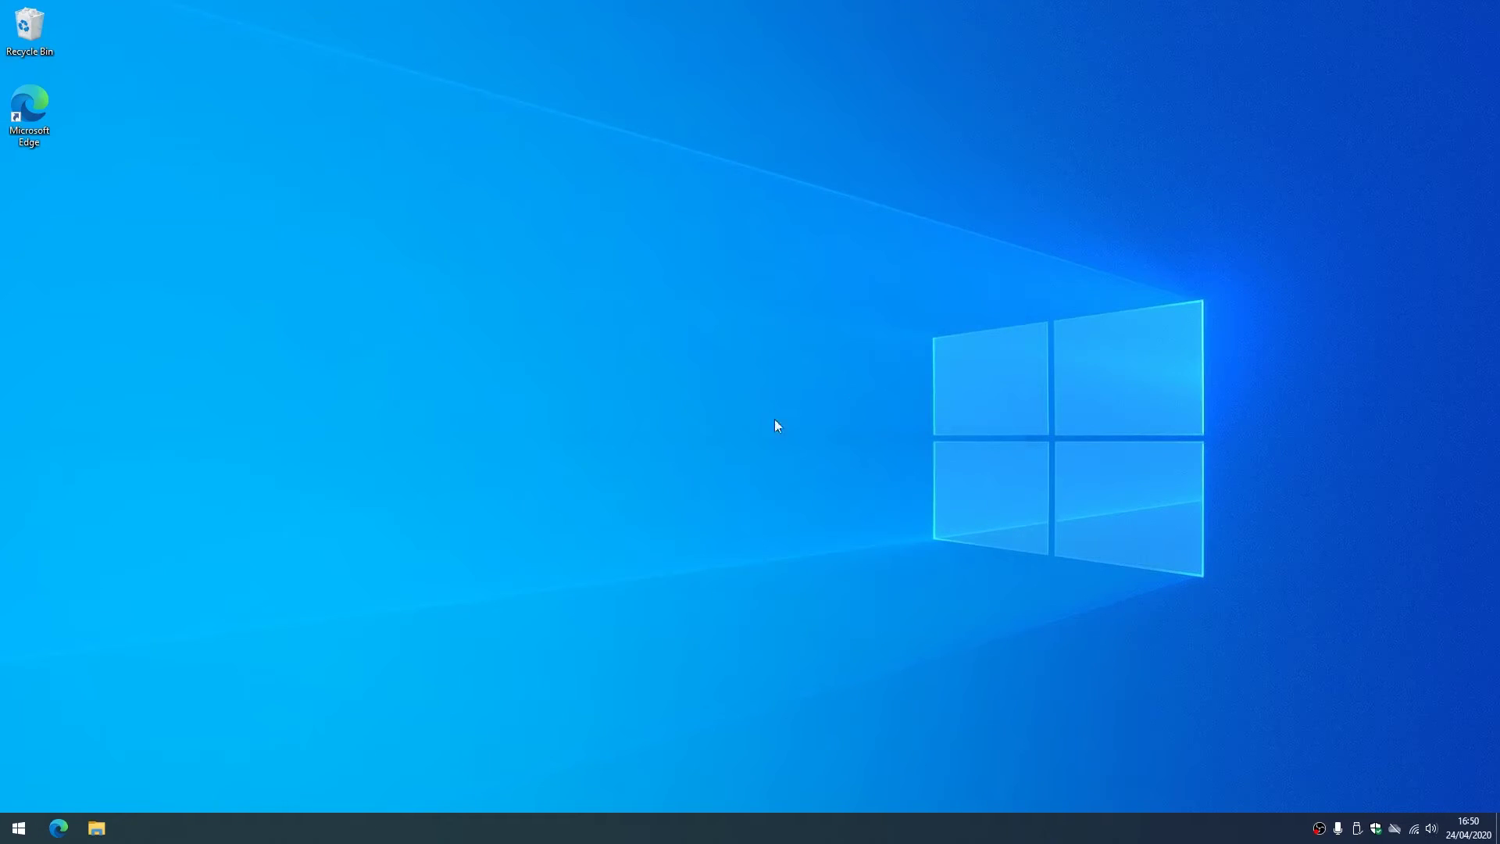
# Step: Verify ESD-USB (J:) in This PC, then eject the DataTraveler 3.0 stick from the tray
pyautogui.click(96, 828)
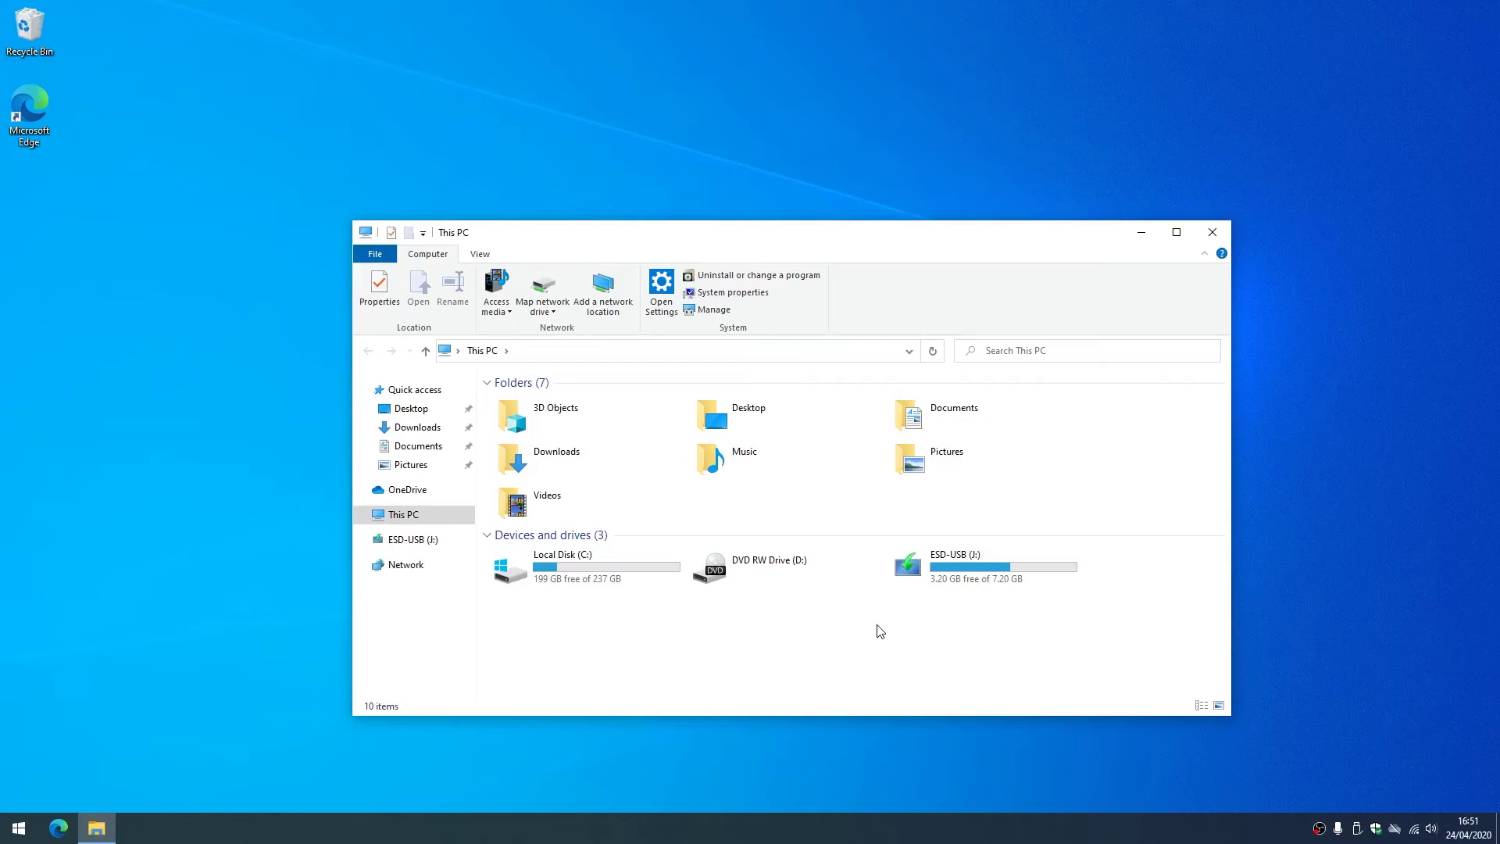
pyautogui.click(910, 574)
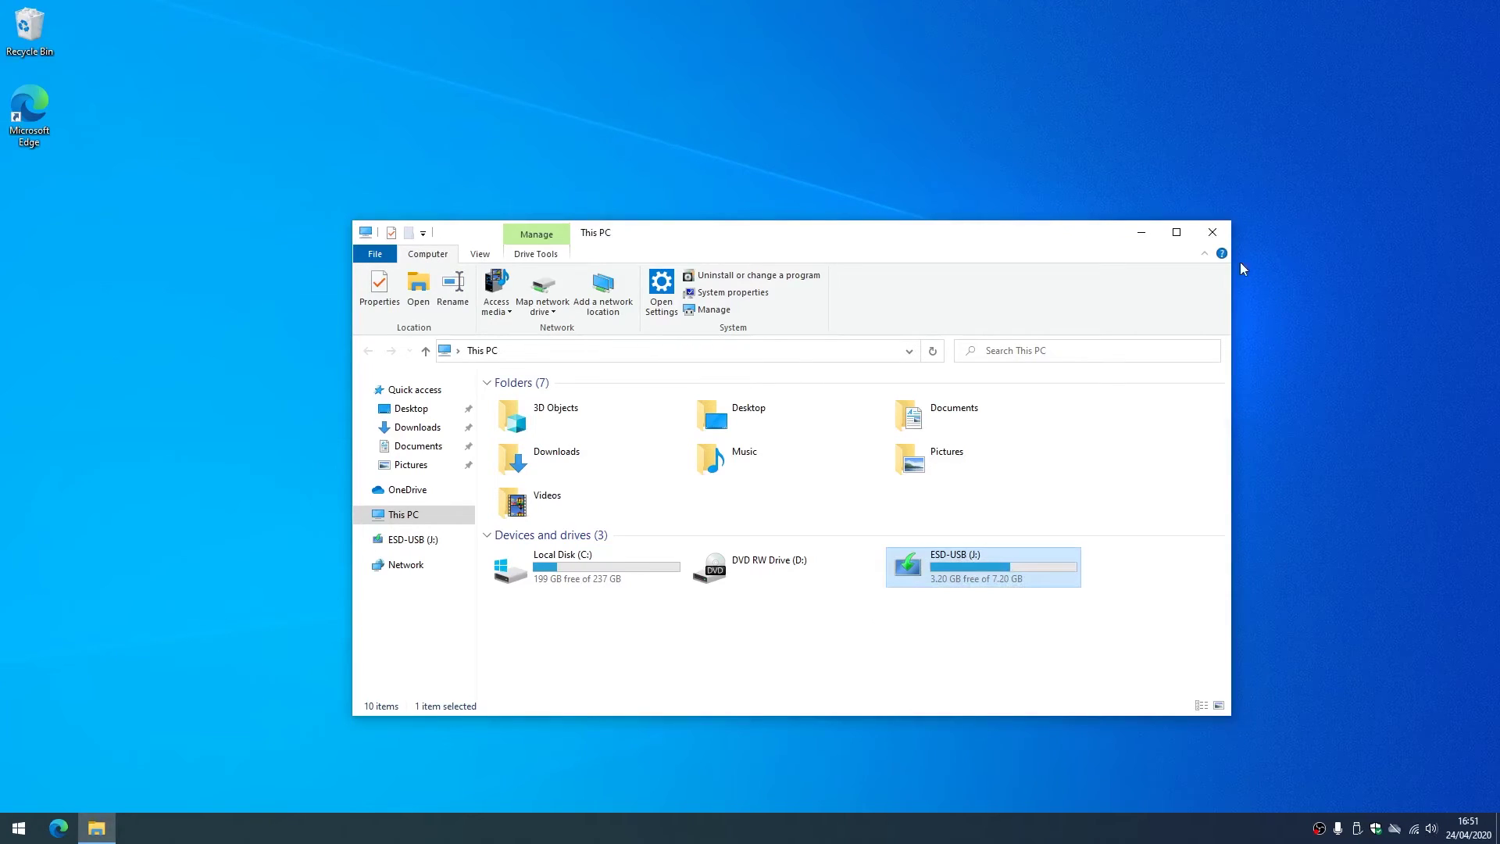
pyautogui.click(1211, 232)
pyautogui.click(1357, 833)
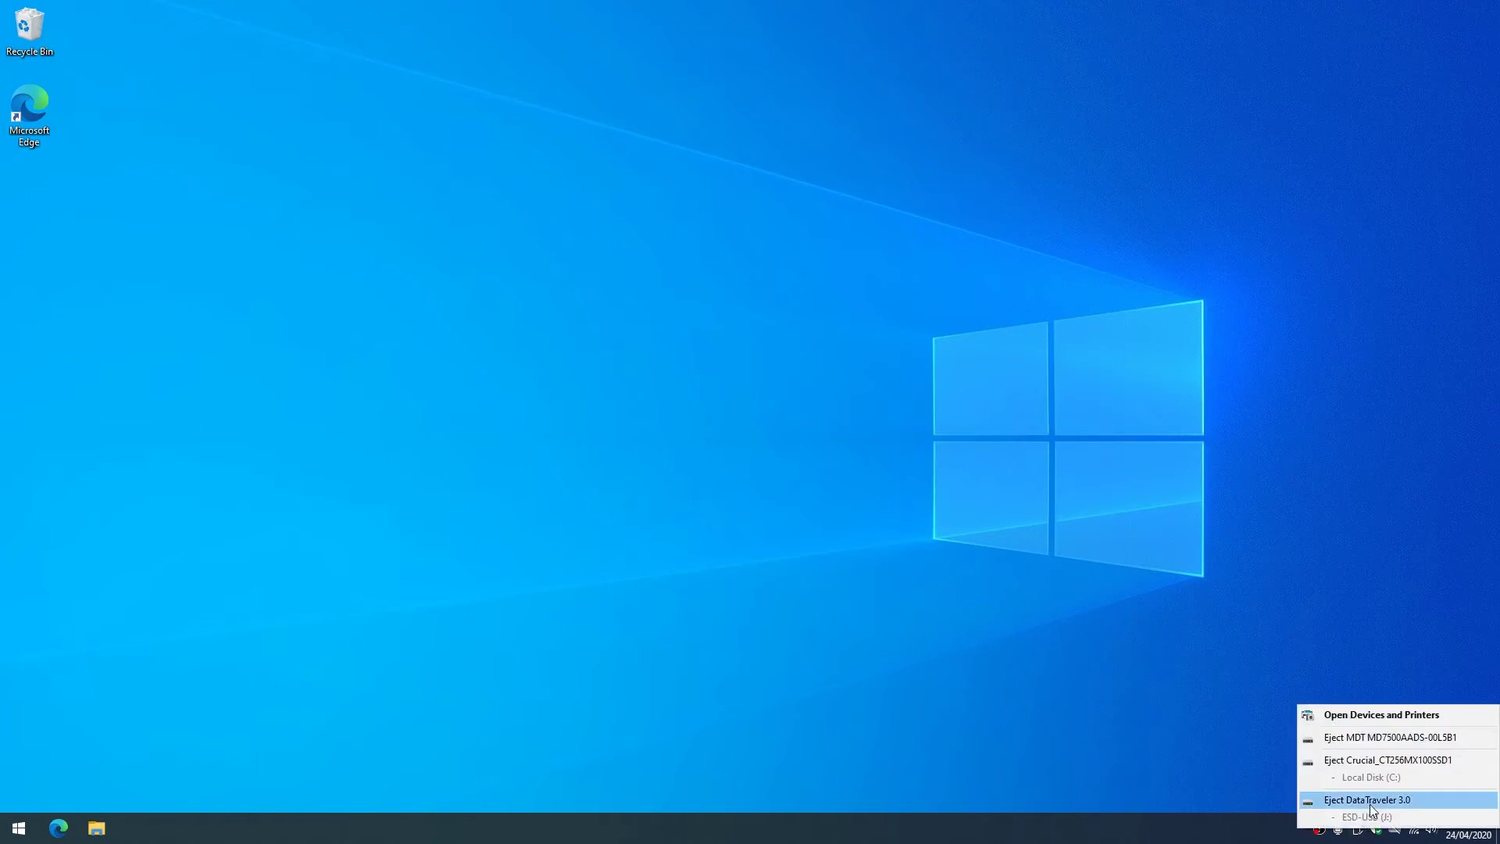
pyautogui.click(1382, 801)
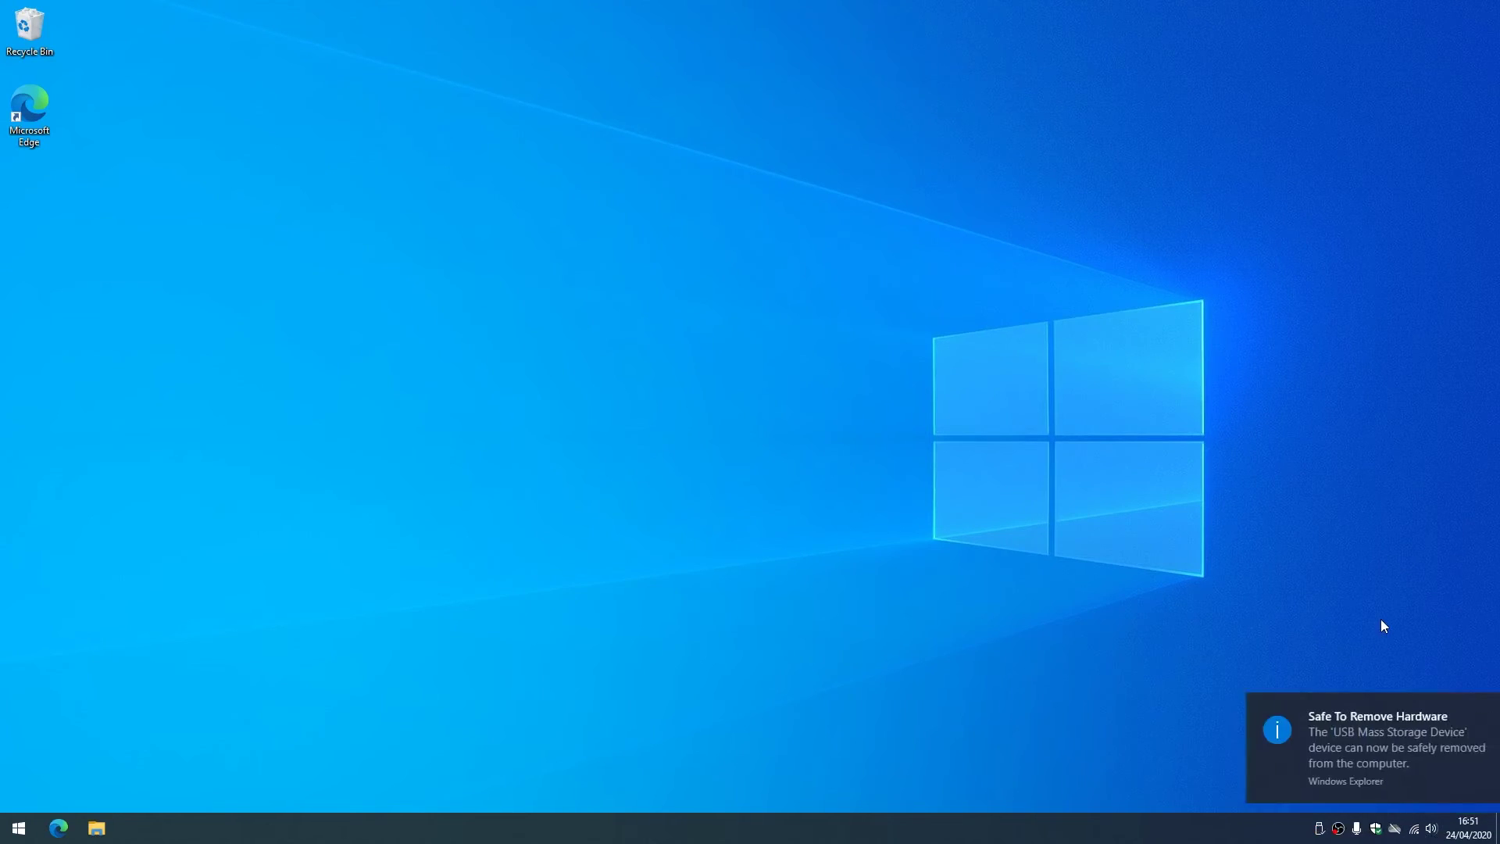